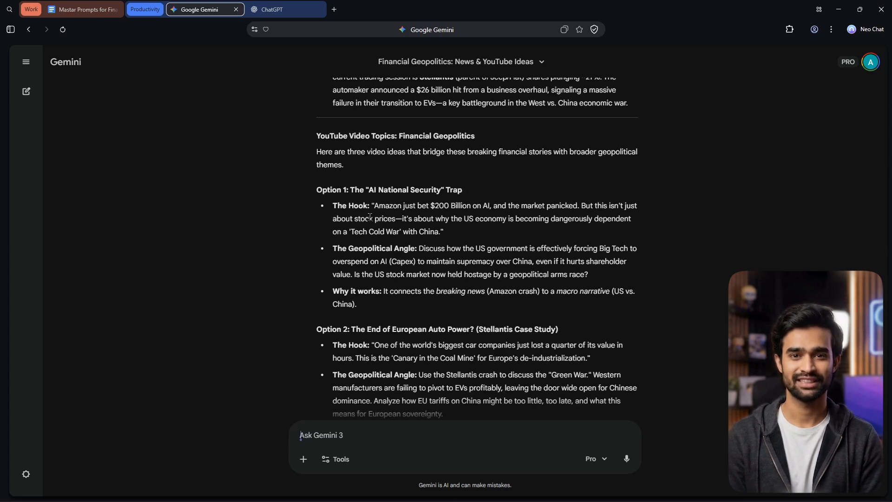
Copy the Prompt 2 text from the Mastar Prompts for Financial Video document and paste it into the Gemini chat message
left_click(84, 9)
left_click_drag(295, 272, 579, 300)
right_click(501, 297)
left_click(526, 251)
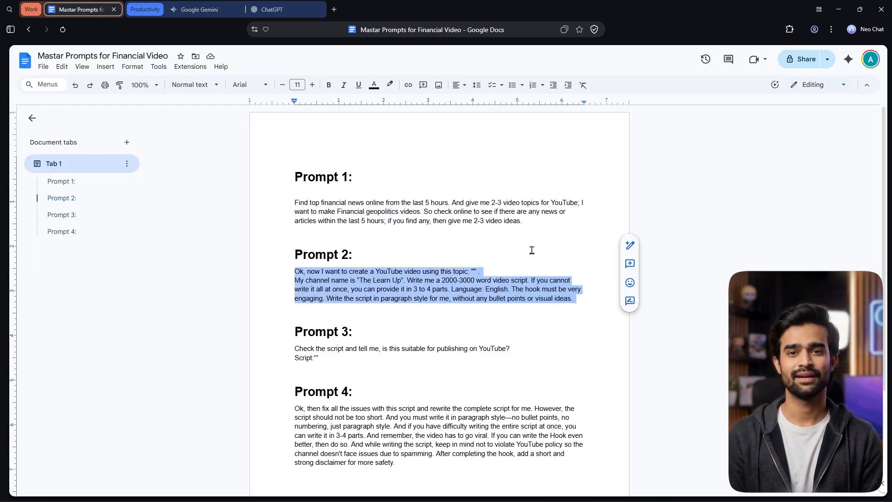
left_click(230, 13)
right_click(400, 437)
left_click(414, 288)
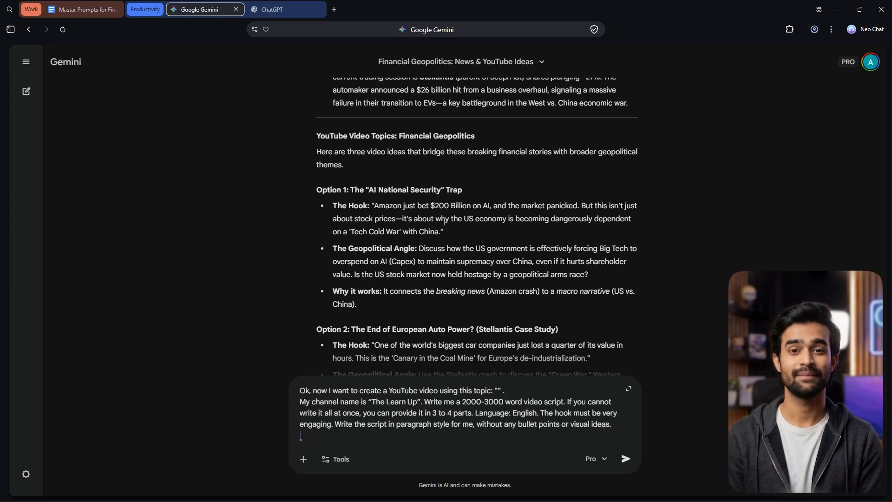
Copy the full Option 1 "AI National Security" Trap topic, paste it between the prompt's empty quotation marks and send the message
scroll(465, 242, "down", 5)
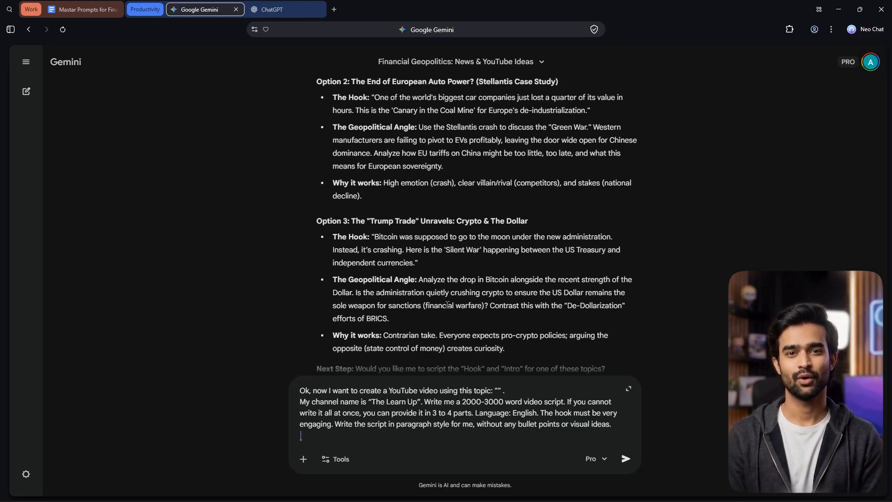
scroll(406, 296, "up", 5)
left_click_drag(316, 190, 372, 304)
right_click(408, 250)
left_click(414, 260)
left_click(499, 391)
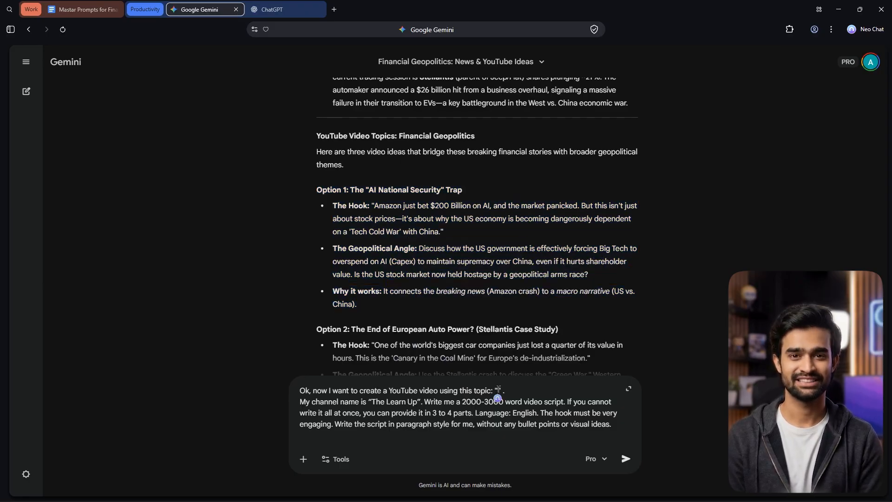
right_click(498, 391)
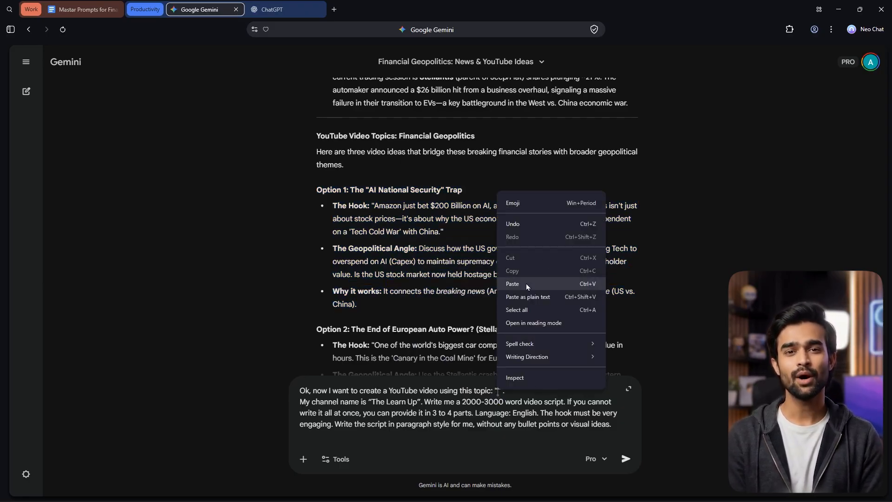
left_click(513, 284)
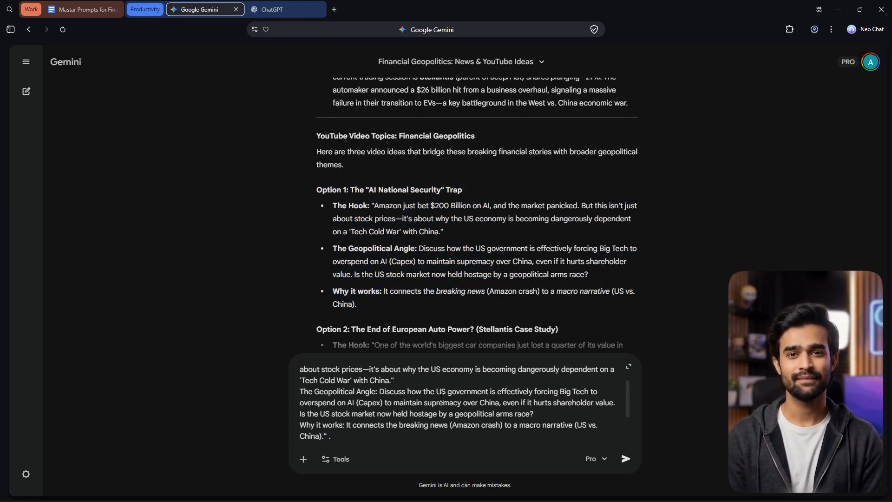
left_click(627, 459)
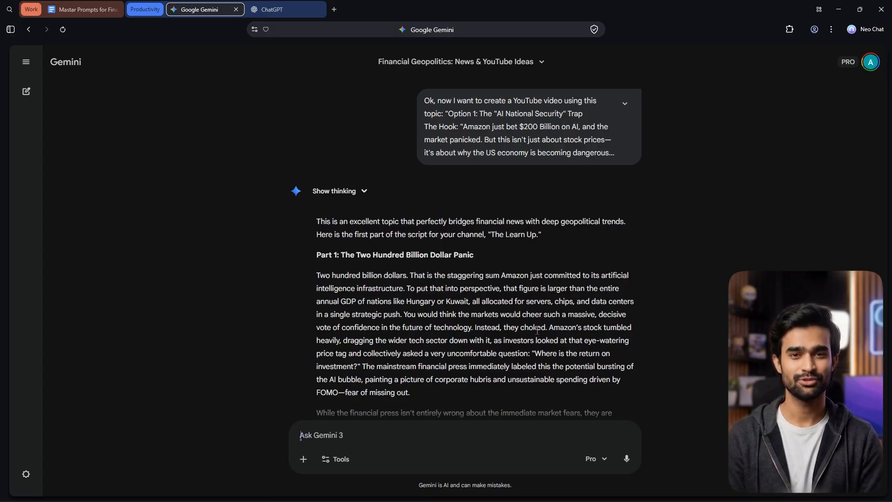
Copy Gemini's Part 1 script text and paste it into a new blank Google Docs document
scroll(537, 331, "down", 10)
left_click_drag(617, 379, 322, 331)
right_click(365, 338)
left_click(376, 351)
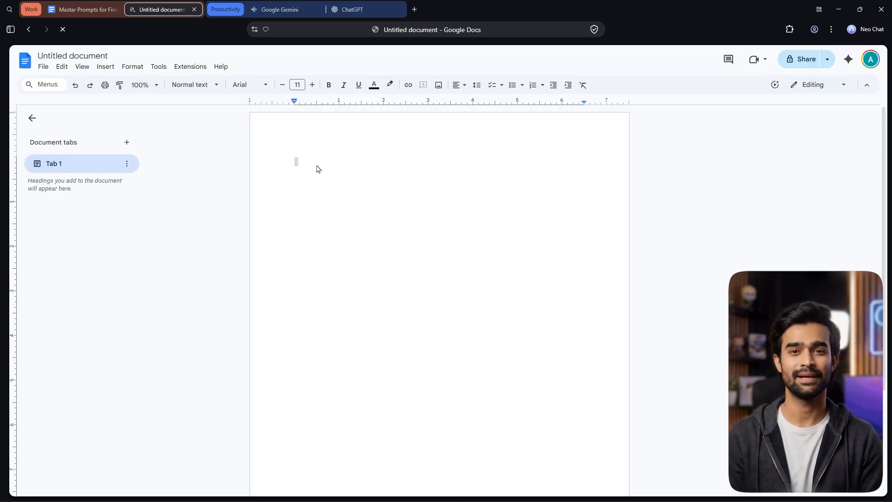
right_click(316, 167)
left_click(358, 204)
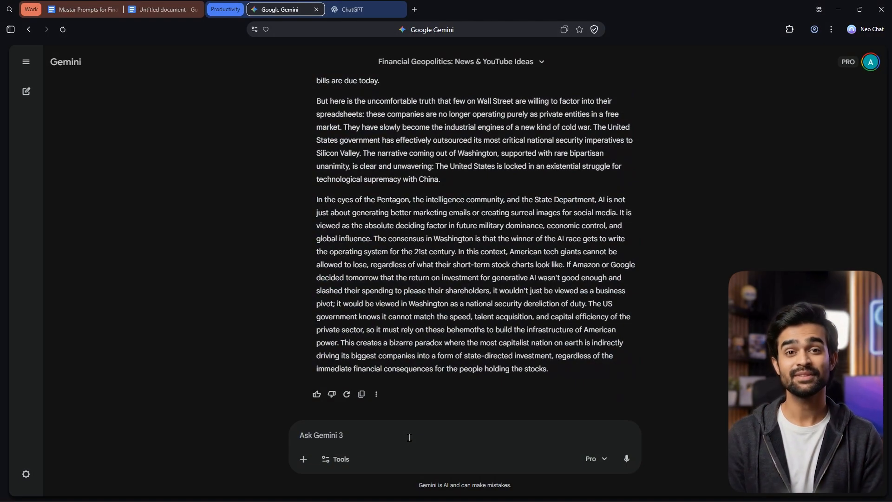
Return to the Gemini chat and send "next" to request the second part of the script
left_click(409, 437)
type("next")
key("Return")
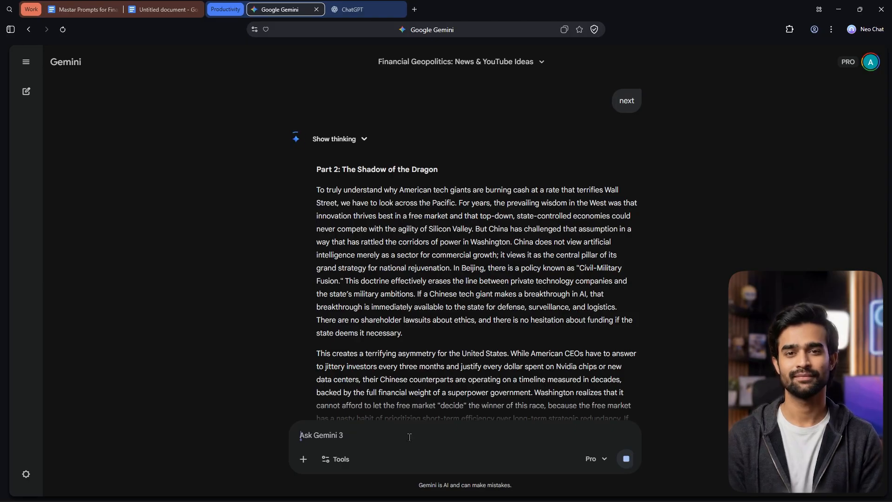
Copy the Part 2 script paragraphs and paste them without formatting below Part 1 in the untitled document
left_click_drag(318, 188, 613, 340)
right_click(443, 245)
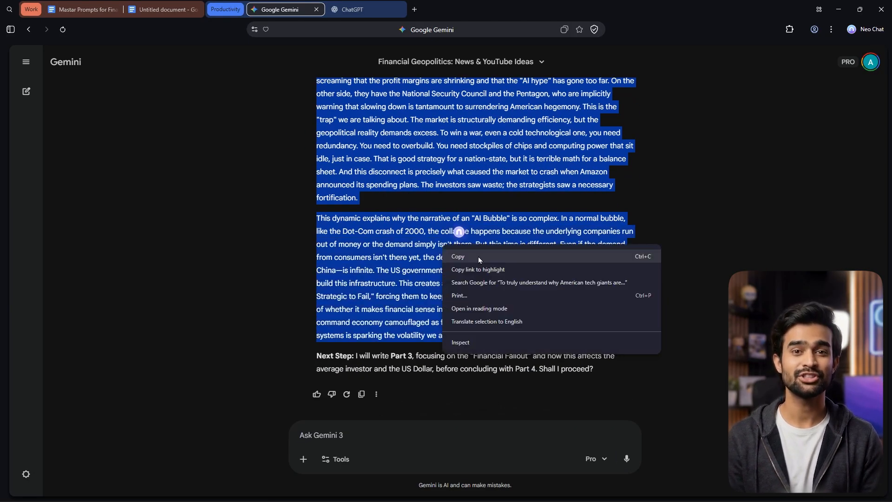
left_click(479, 257)
left_click(162, 9)
right_click(308, 188)
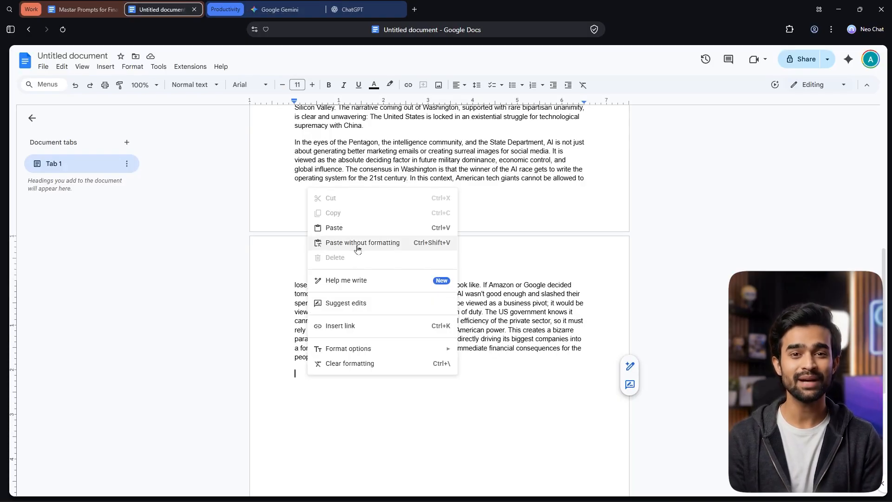
left_click(359, 241)
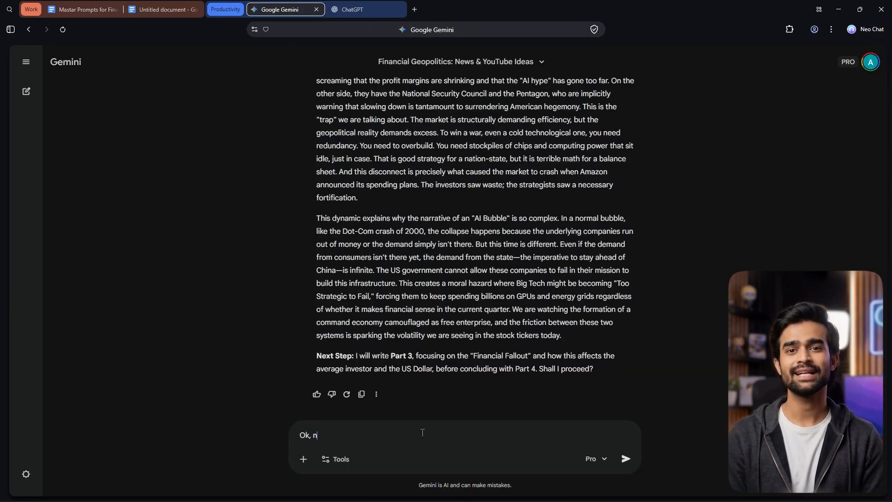
Send "Ok, next" to Gemini and append the resulting Part 3 script paragraphs to the end of the untitled document
key("Return")
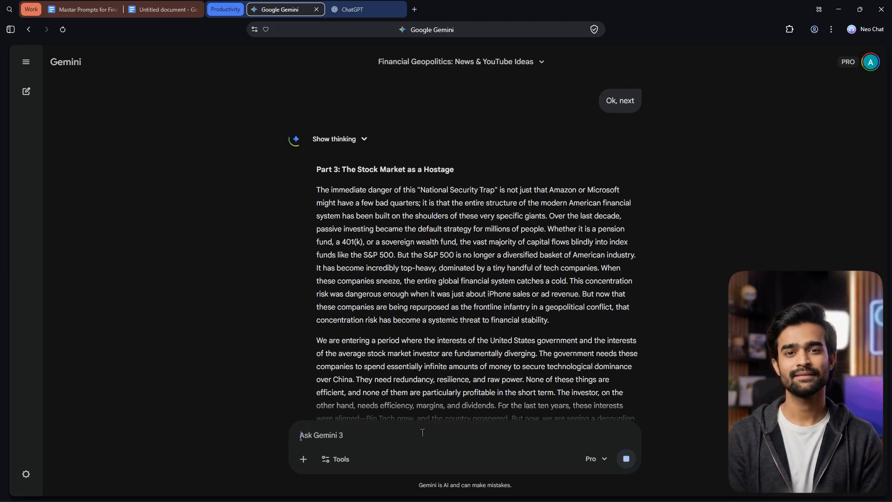
scroll(448, 279, "down", 12)
left_click_drag(317, 189, 497, 323)
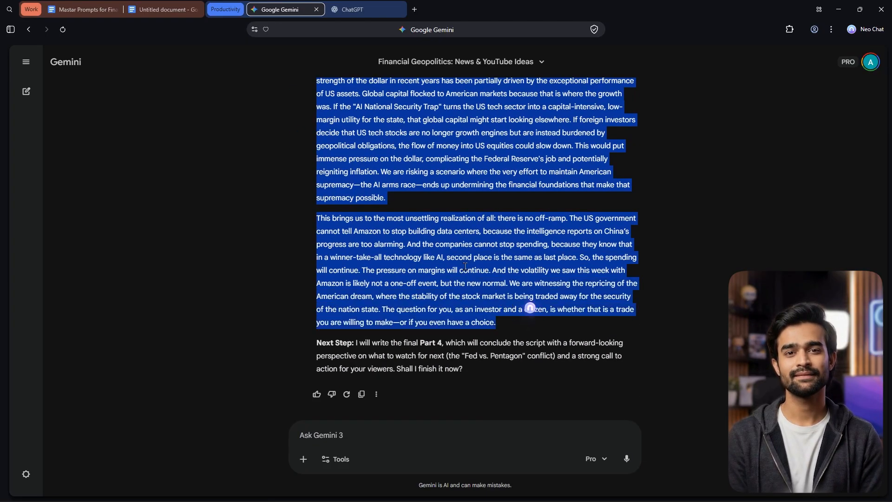
left_click(159, 10)
right_click(310, 344)
left_click(350, 198)
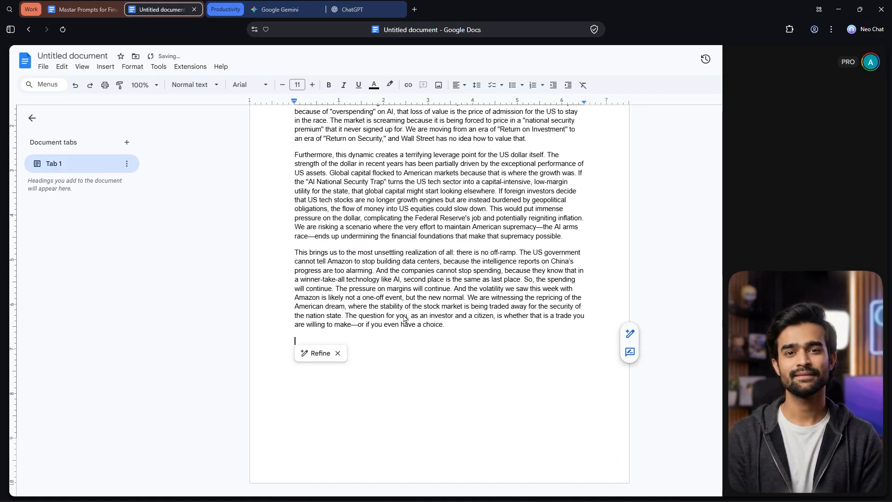
Switch back to Gemini and send "Ok, next" to request the final Part 4 of the script
key("ctrl+Tab")
left_click(461, 335)
left_click(429, 436)
type("Ok, ne")
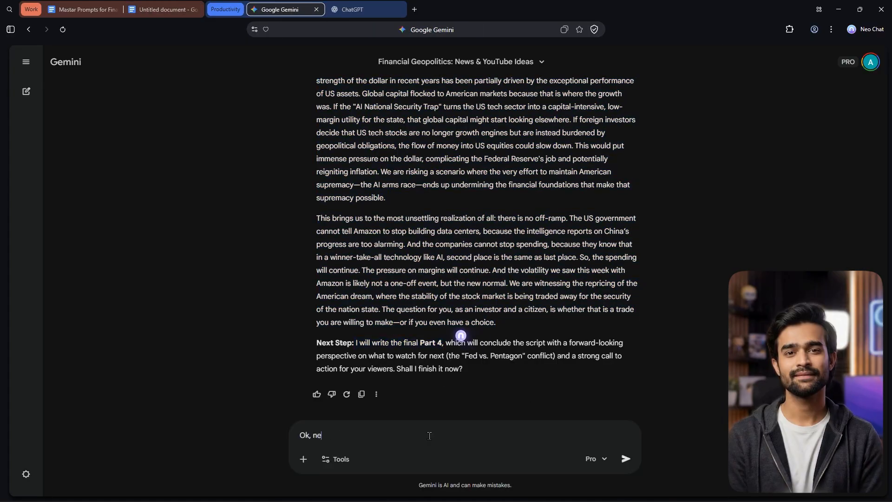
type("xt")
key("Return")
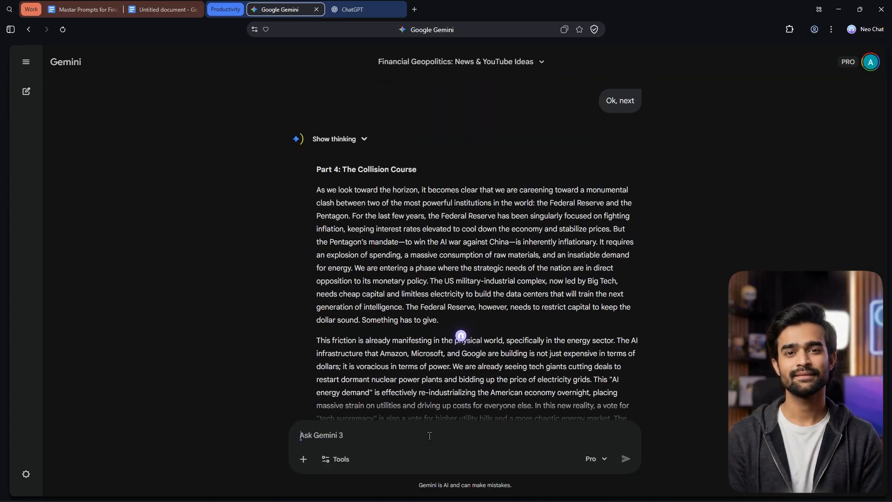
Copy the Part 4 script paragraphs from Gemini and paste them at the end of the untitled document
left_click_drag(317, 190, 432, 337)
key("ctrl+c")
key("ctrl+shift+Tab")
key("ctrl+v")
scroll(474, 431, "up", 5)
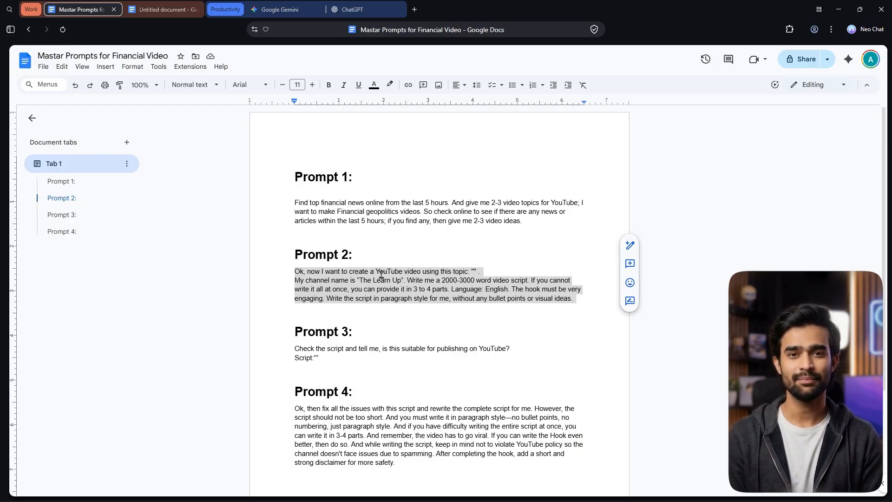
Copy the Prompt 3 text from the prompts document and paste it into a new ChatGPT message
scroll(324, 237, "down", 3)
left_click_drag(321, 235, 285, 224)
right_click(321, 233)
left_click(358, 253)
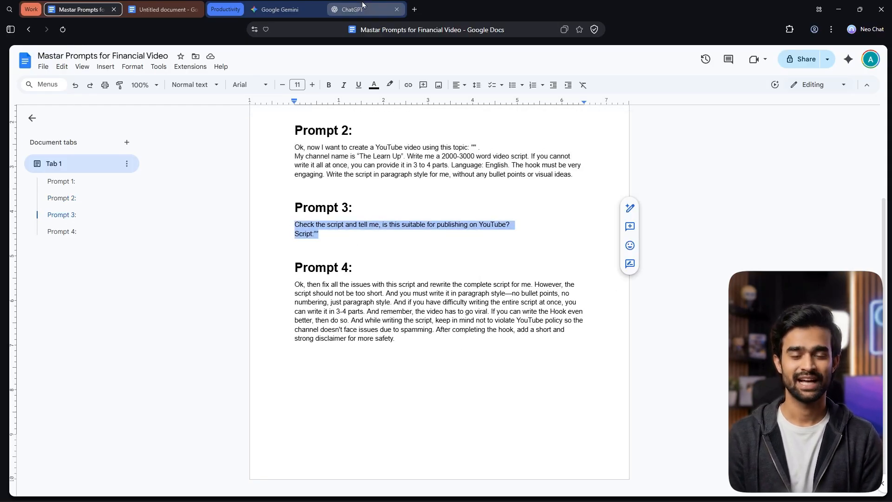
left_click(352, 9)
right_click(339, 251)
left_click(359, 342)
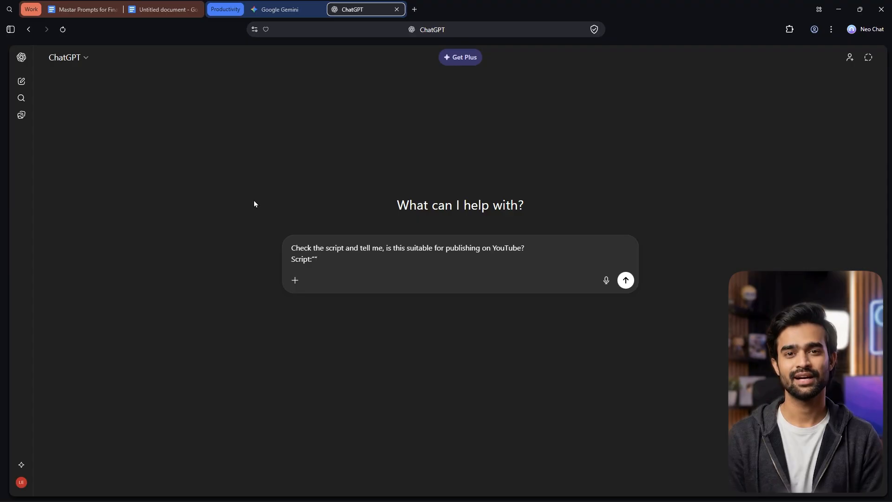
Copy the entire script from the untitled document, paste it between the quotation marks after "Script:" in ChatGPT and send the message
left_click(163, 9)
scroll(386, 251, "up", 3)
scroll(393, 258, "down", 8)
key("ctrl+a")
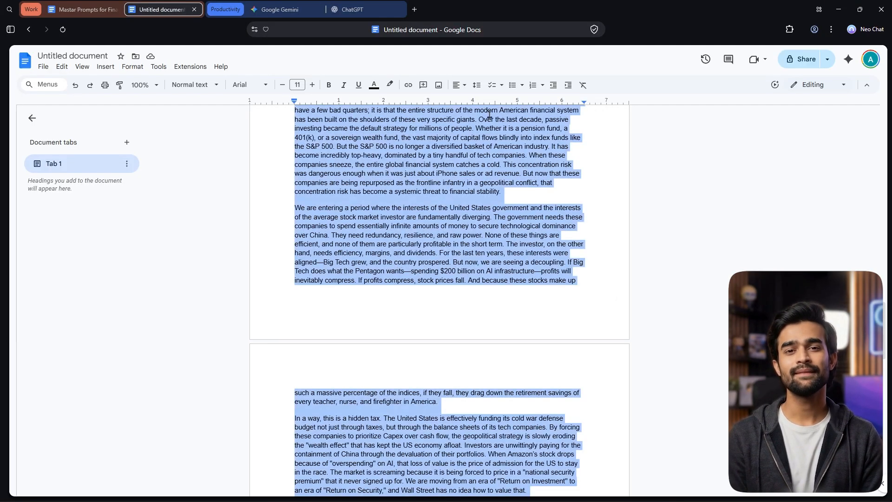
right_click(455, 147)
left_click(487, 176)
left_click(363, 9)
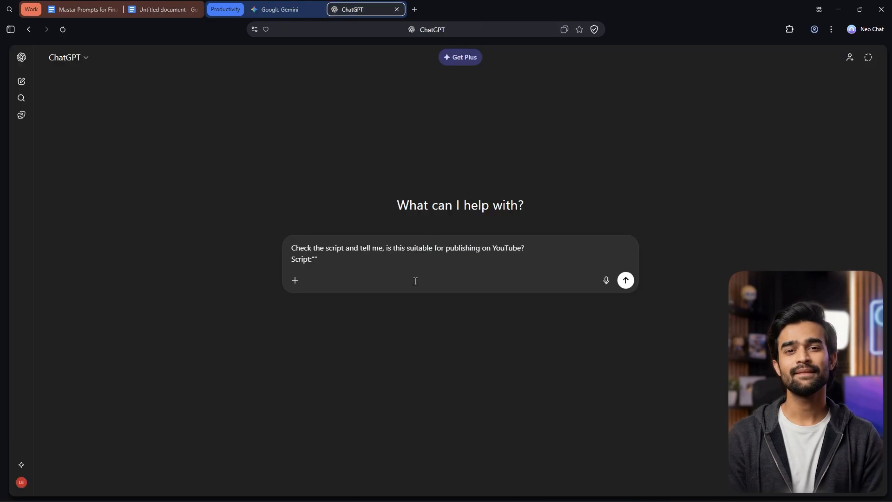
right_click(314, 259)
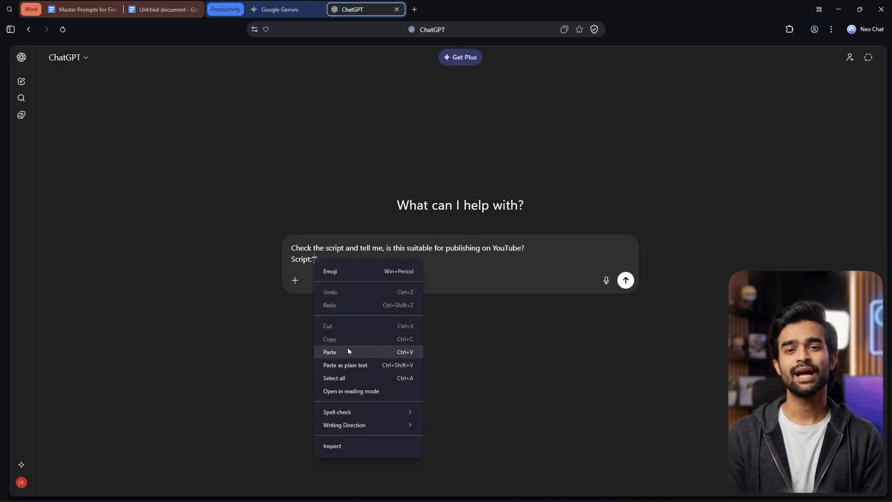
left_click(348, 349)
left_click(625, 378)
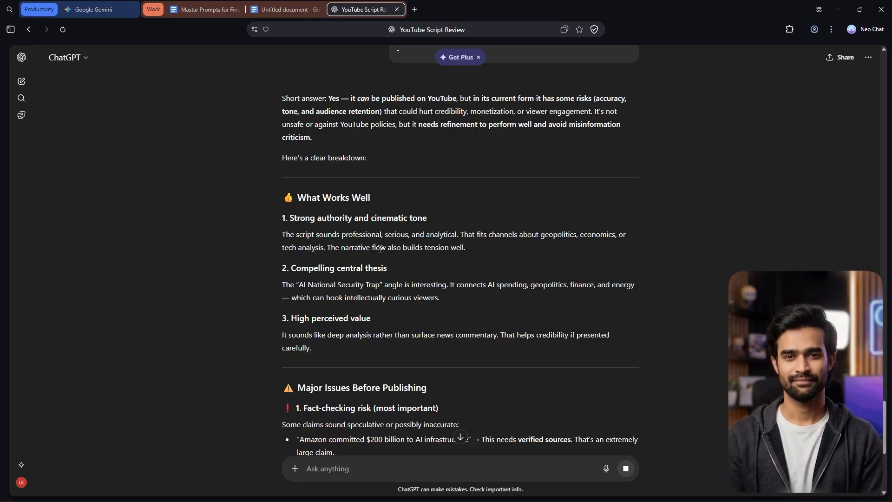
Read through ChatGPT's script review, focusing on the major issues before publishing and the fact-checking risk
scroll(358, 314, "down", 3)
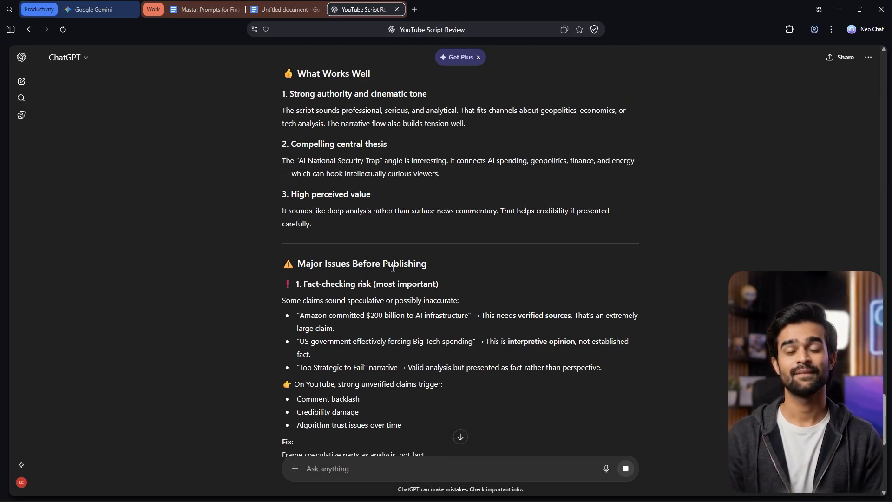
left_click_drag(438, 283, 295, 283)
left_click_drag(444, 267, 303, 270)
left_click(313, 255)
scroll(353, 325, "down", 12)
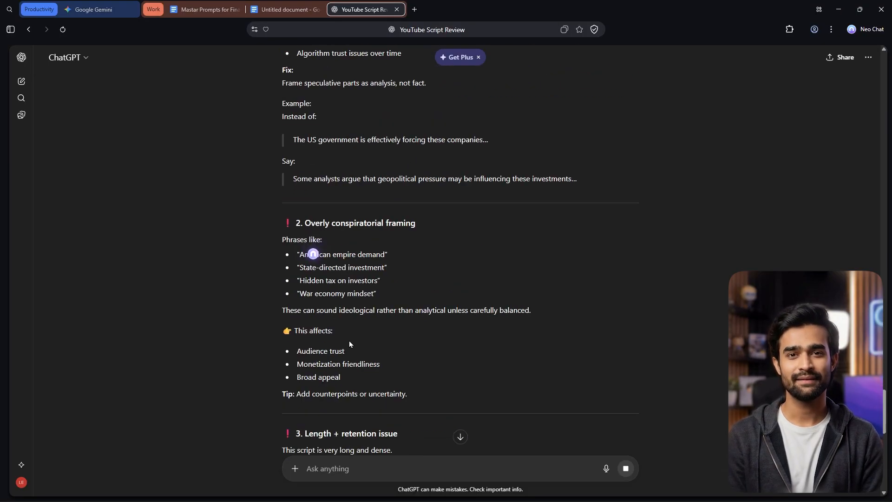
scroll(401, 340, "up", 12)
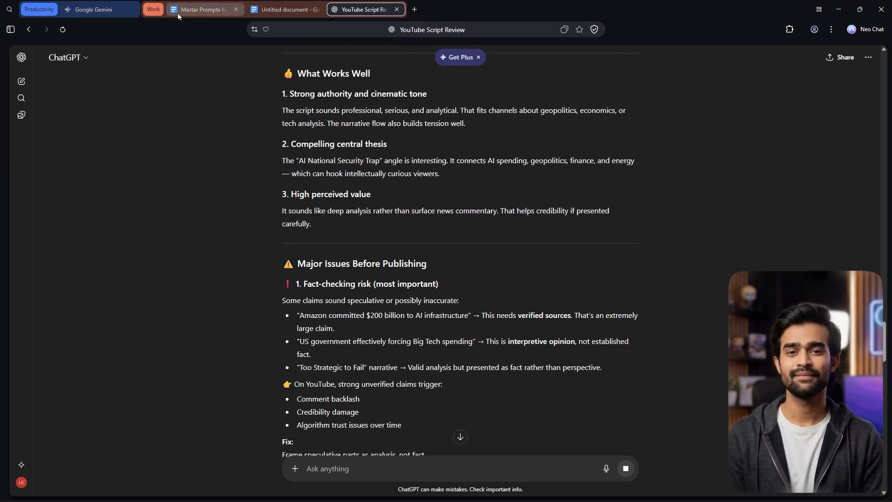
Copy the Prompt 4 text from the prompts document and send it in the ChatGPT script review conversation
left_click(204, 9)
left_click_drag(409, 342, 289, 285)
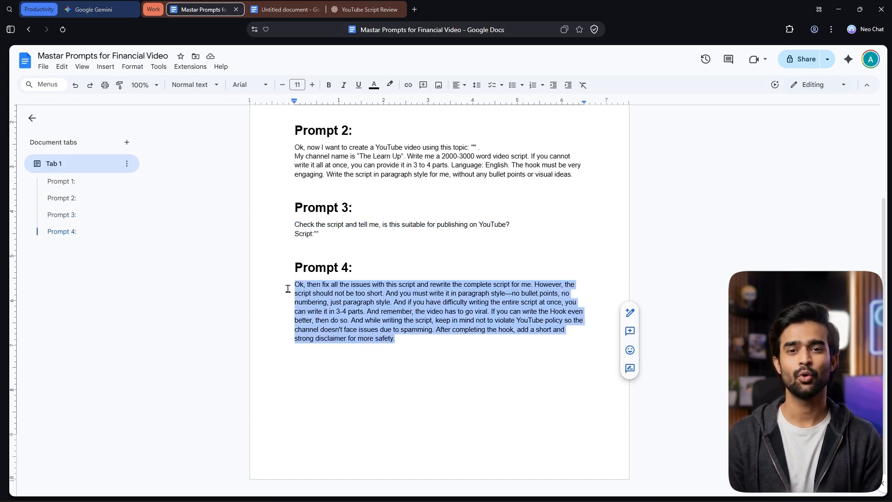
right_click(341, 297)
left_click(353, 254)
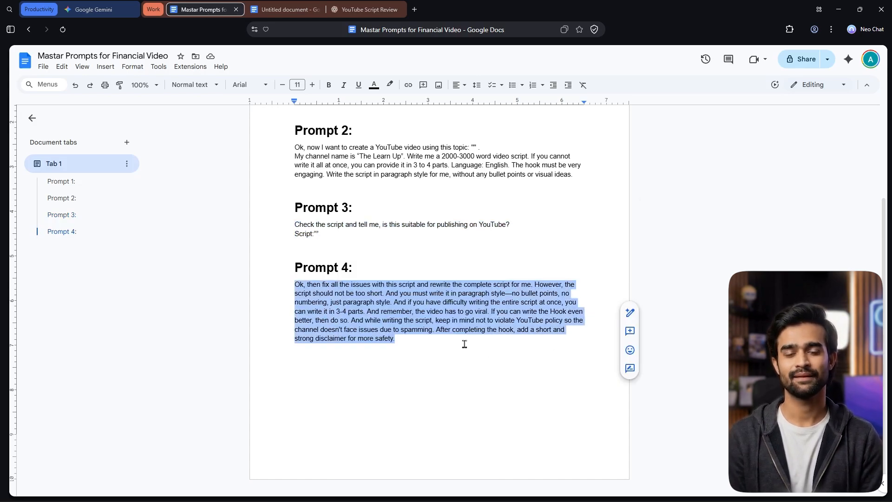
left_click(365, 9)
scroll(372, 409, "down", 15)
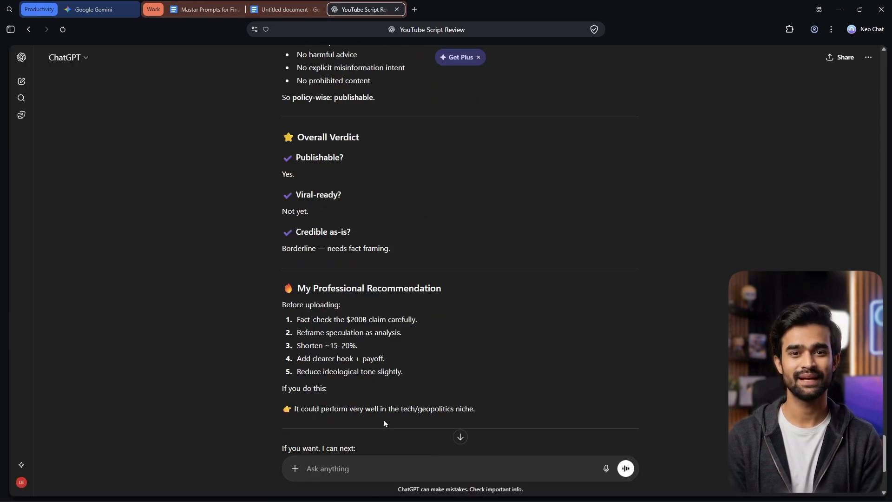
right_click(376, 458)
left_click(384, 364)
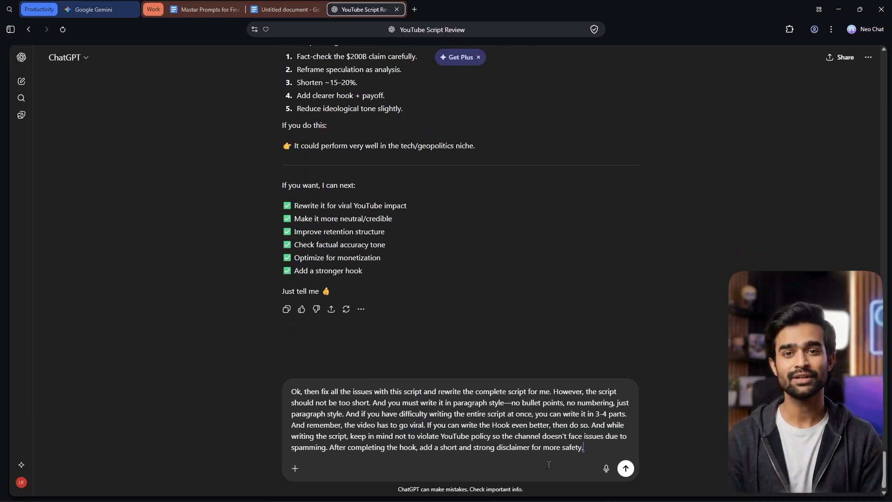
left_click(626, 468)
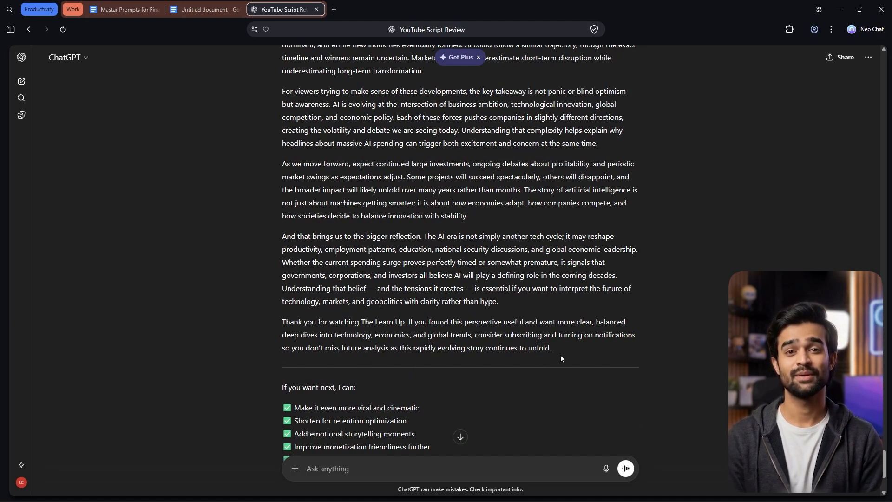
Copy ChatGPT's entire rewritten script and paste it into the untitled Google Docs document, replacing the old script
left_click_drag(560, 358, 274, 205)
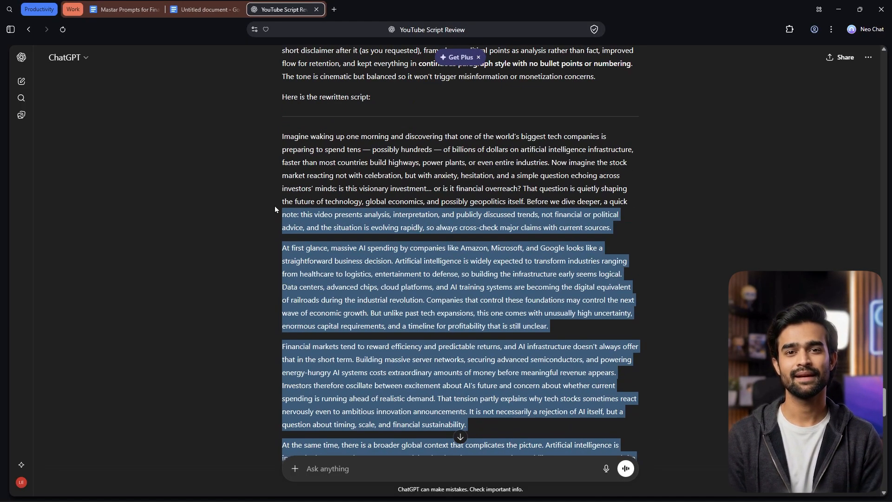
left_click(205, 9)
key("BackSpace")
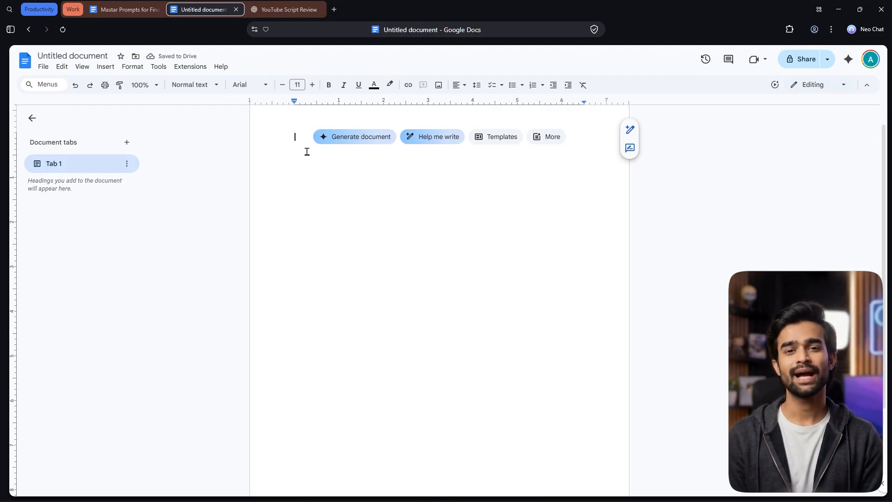
key("ctrl+v")
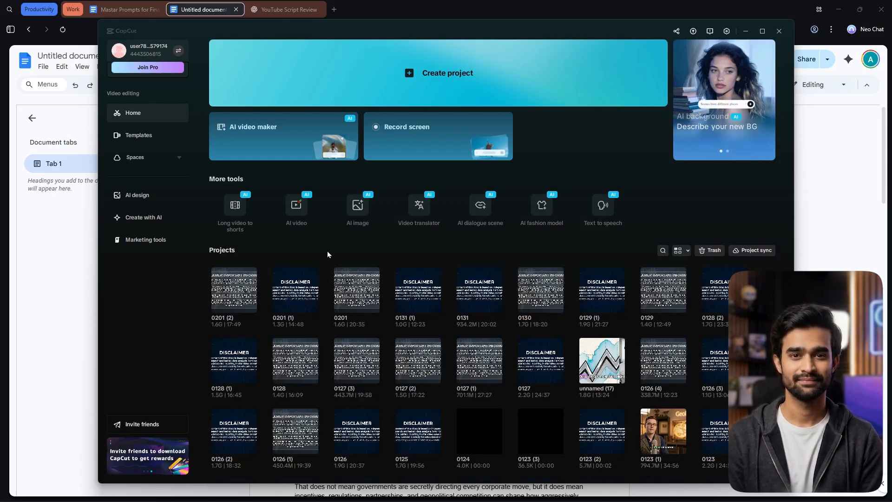
Switch to CapCut, start an avatar video in the AI video maker, select the educational Kenzo avatar and choose to enter an own script
left_click(272, 137)
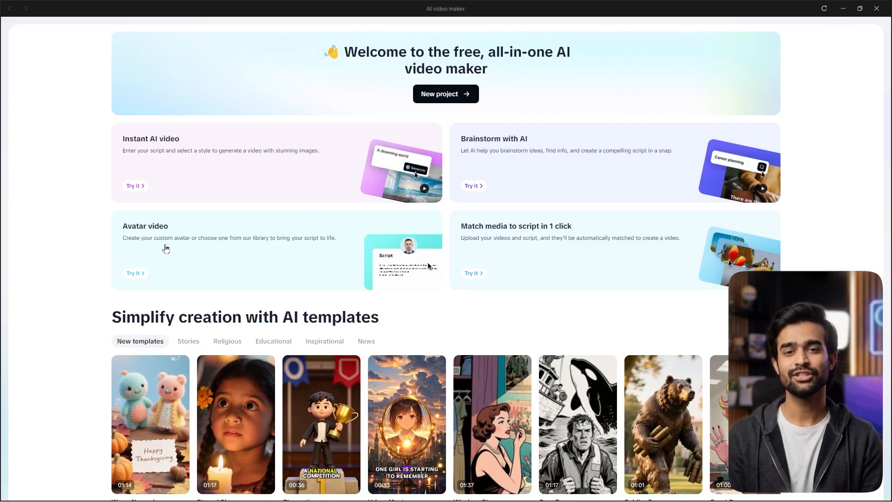
left_click(166, 250)
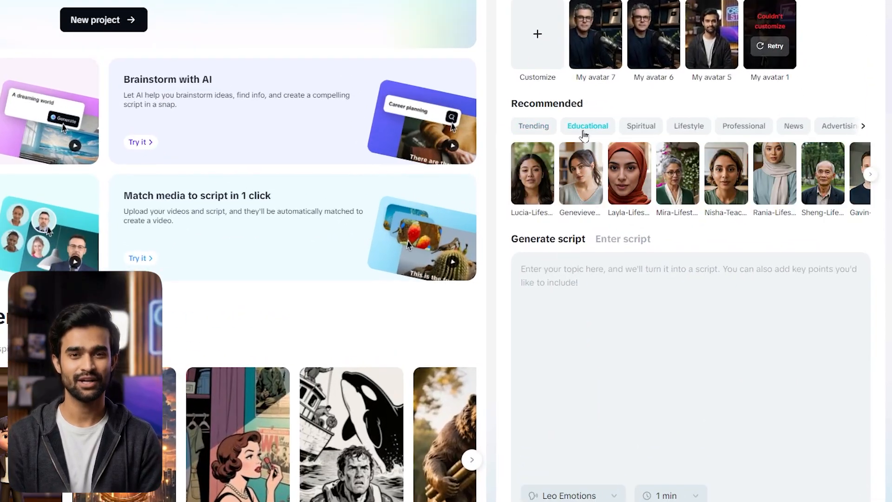
left_click(584, 135)
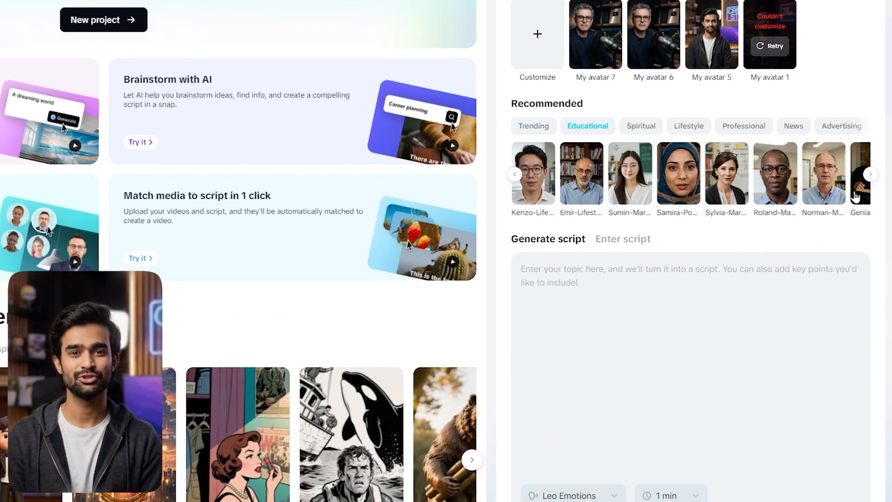
left_click(618, 239)
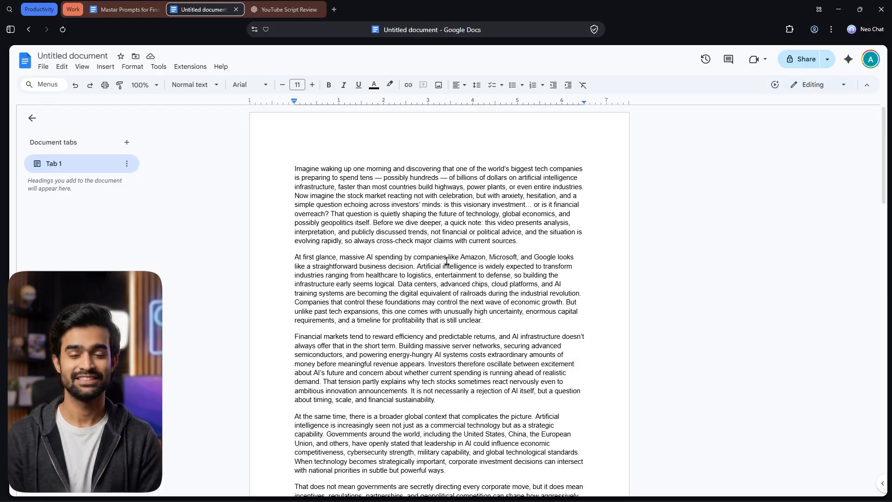
Copy the rewritten script from the Google Docs document, paste it as the avatar video's script in CapCut and create the video
left_click_drag(295, 168, 563, 285)
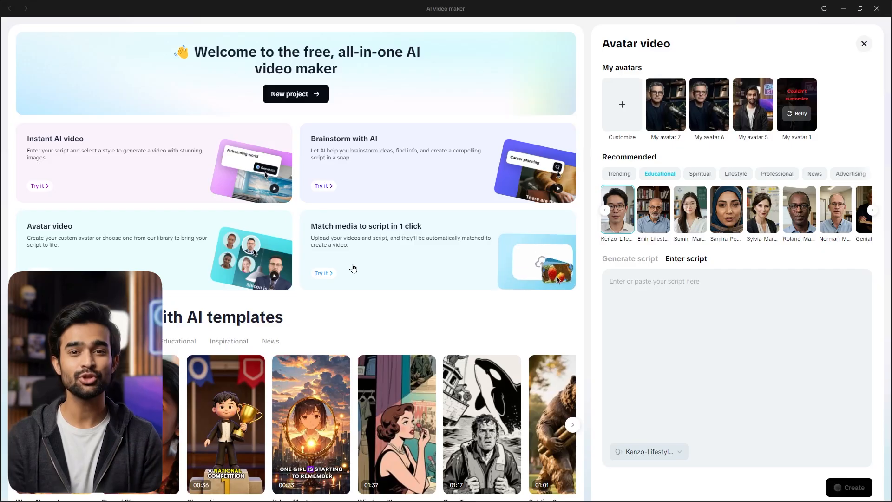
right_click(654, 284)
left_click(697, 344)
scroll(734, 354, "up", 10)
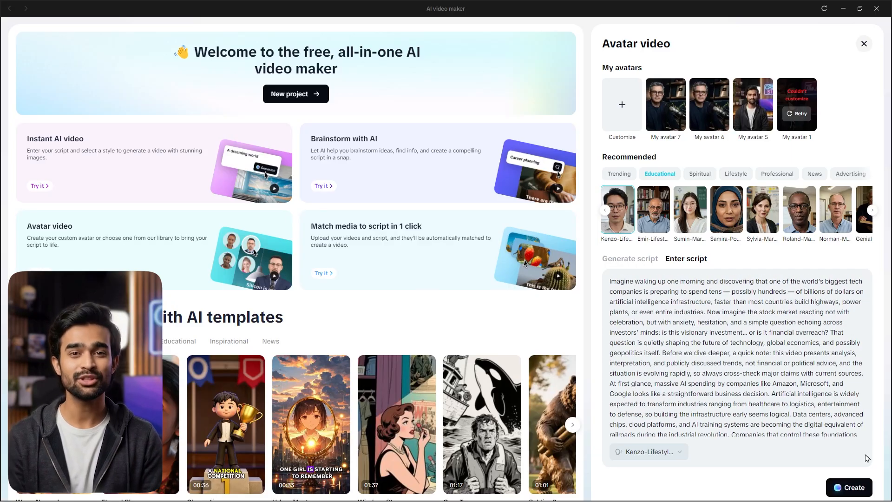
left_click(851, 487)
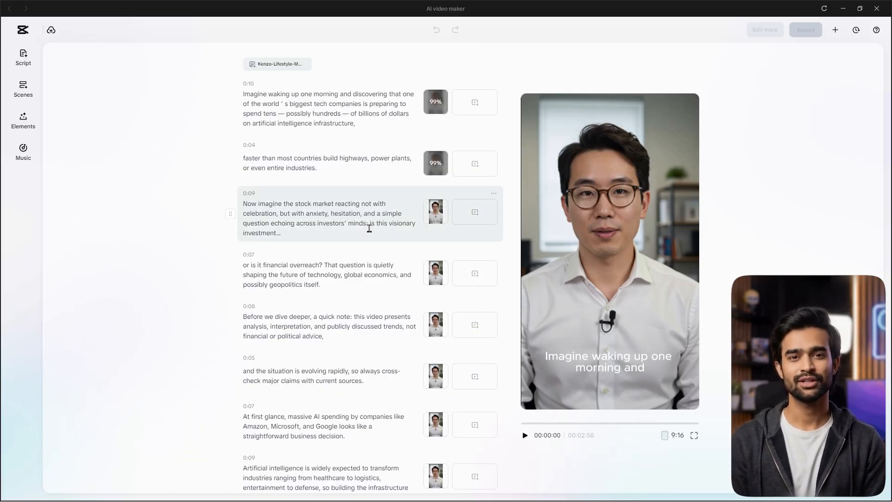
Look through the generated script scenes and set the video's aspect ratio to 16:9
scroll(418, 231, "down", 15)
scroll(333, 279, "up", 10)
scroll(333, 279, "up", 5)
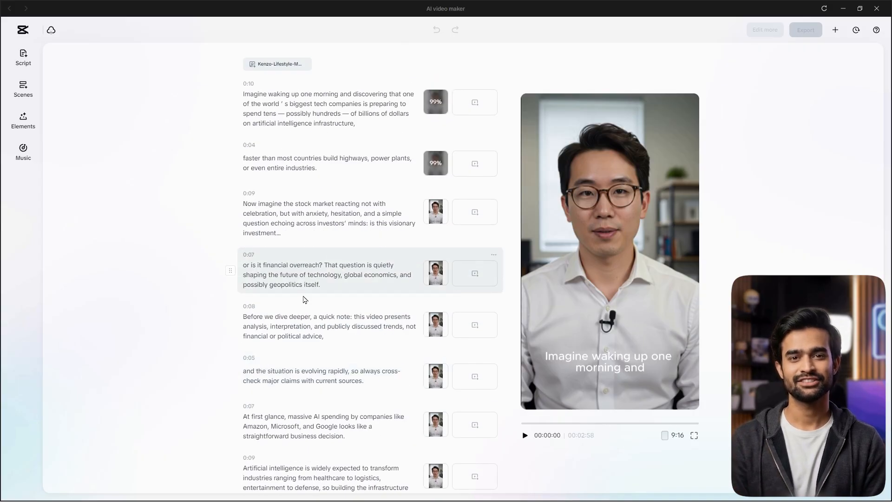
left_click(679, 457)
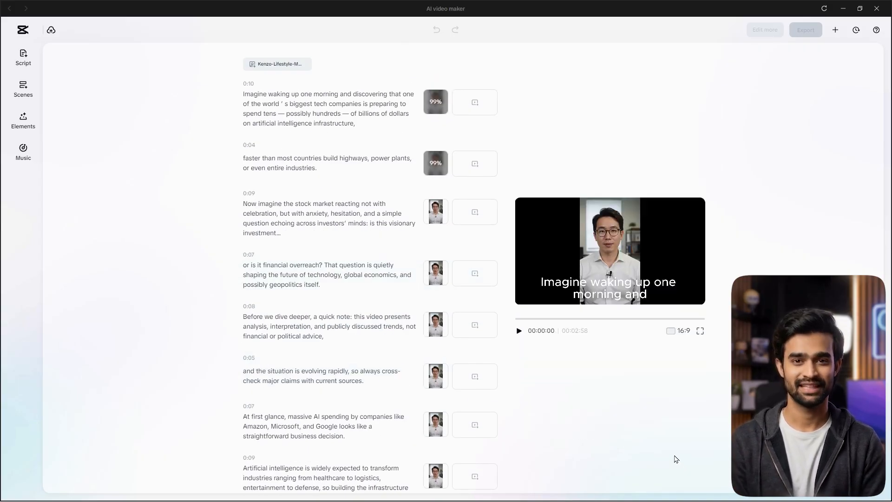
Generate AI media for the scenes in the ink watercolor style and apply it to all scenes
left_click(23, 88)
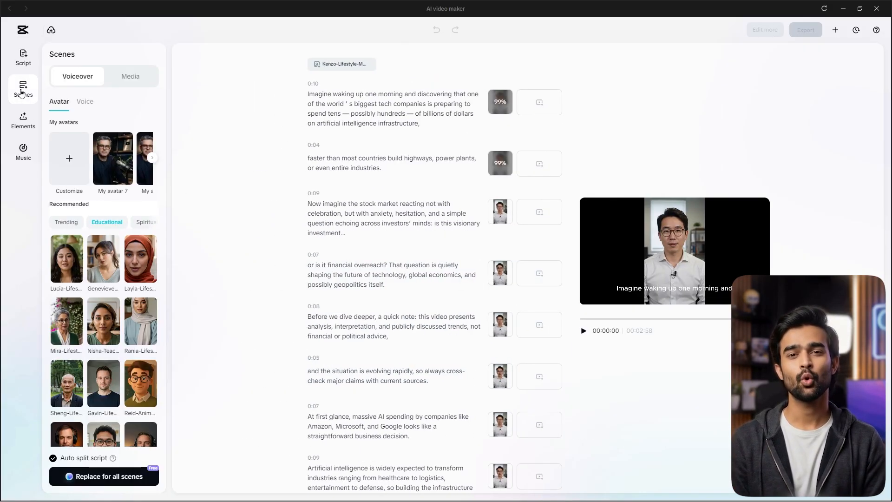
left_click(131, 77)
left_click(111, 144)
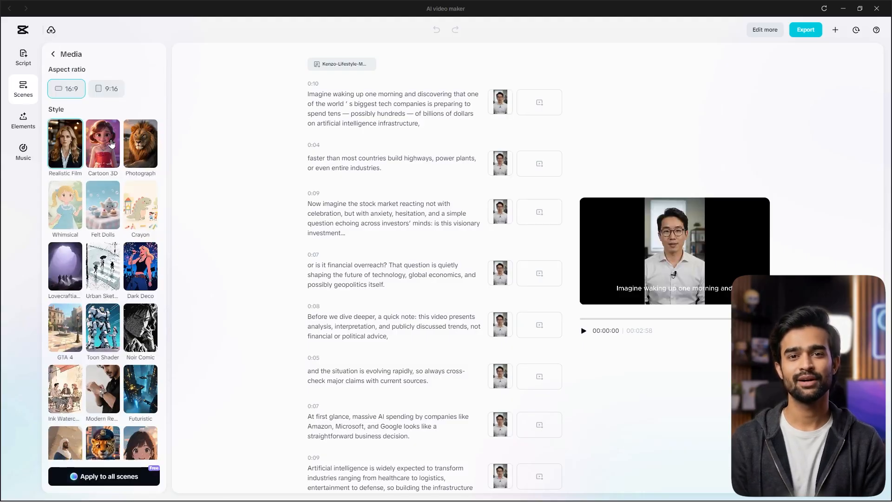
scroll(108, 155, "down", 10)
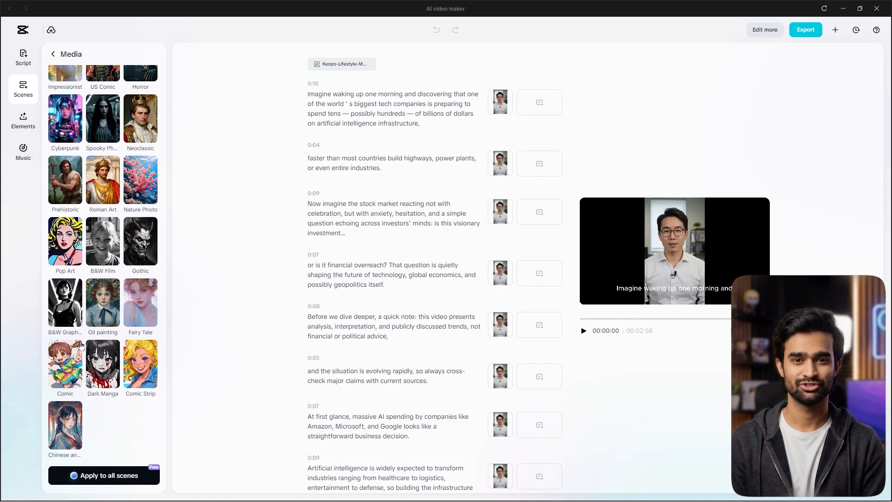
scroll(111, 301, "up", 10)
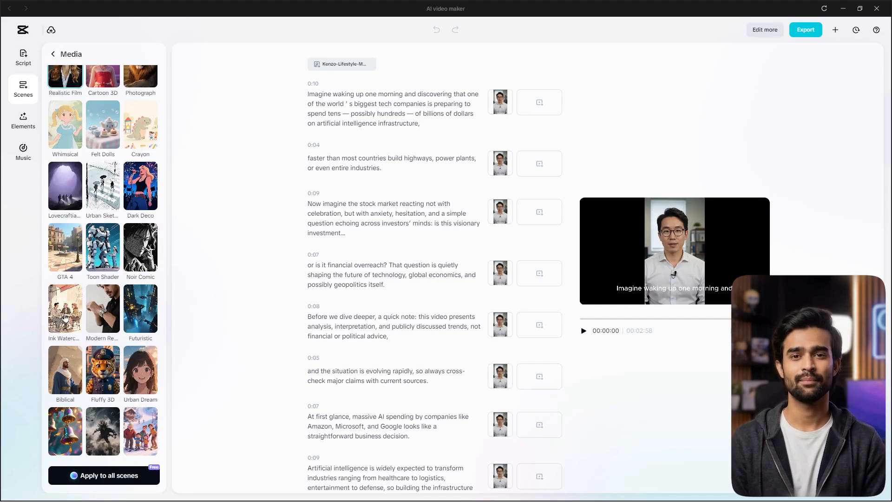
left_click(112, 477)
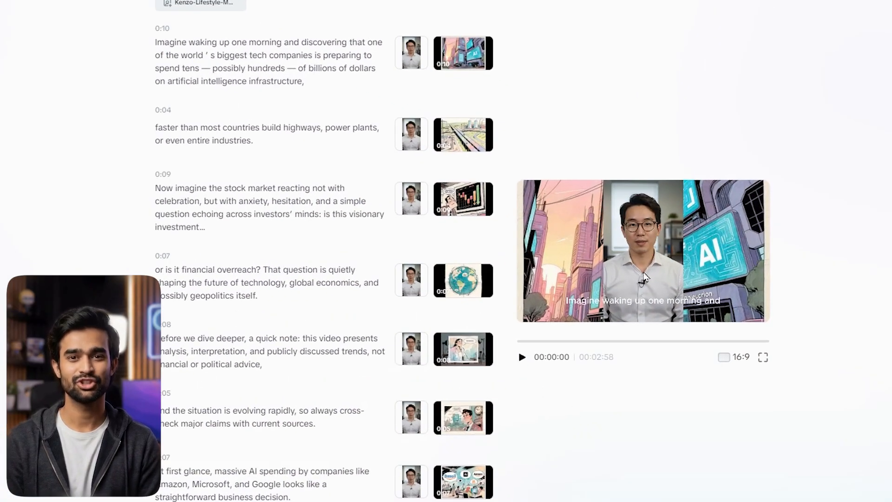
Move the avatar to the right edge of the video frame and apply a bold caption template with yellow word highlighting
left_click_drag(643, 277, 738, 260)
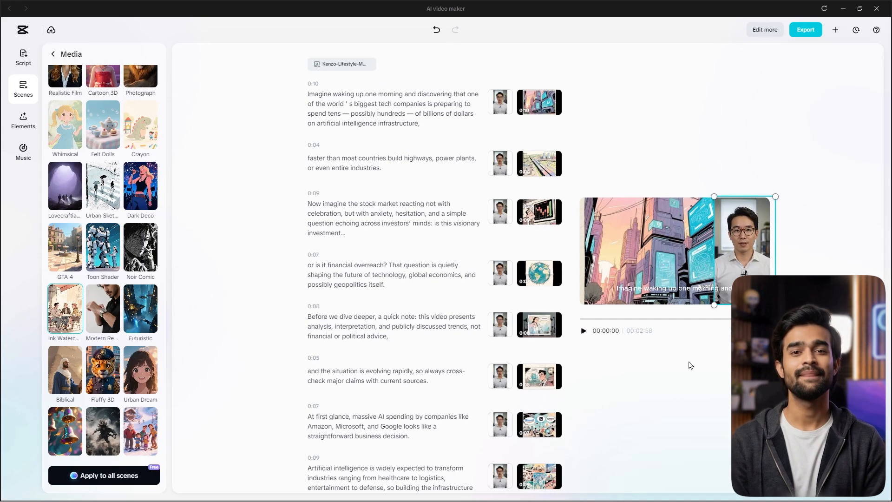
left_click(23, 120)
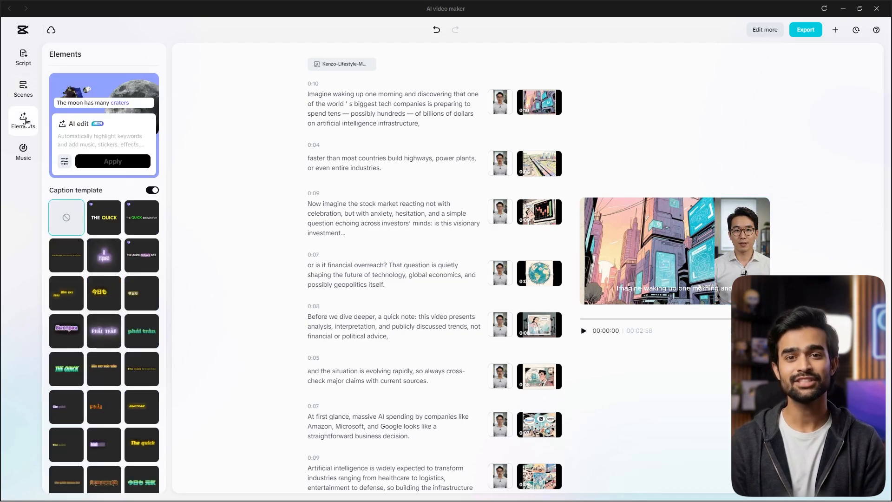
scroll(70, 214, "down", 5)
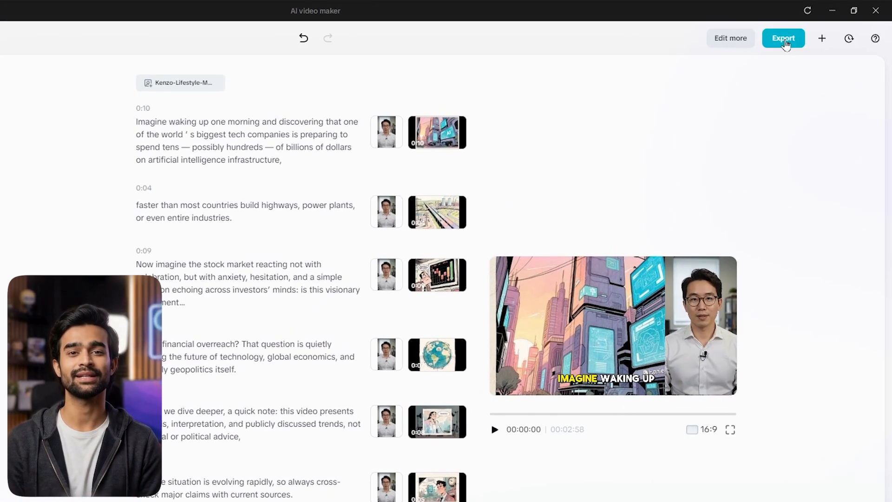
Export the video with the file name First Video at 1080p resolution, choosing its format and frame rate
left_click(806, 29)
type("First Video")
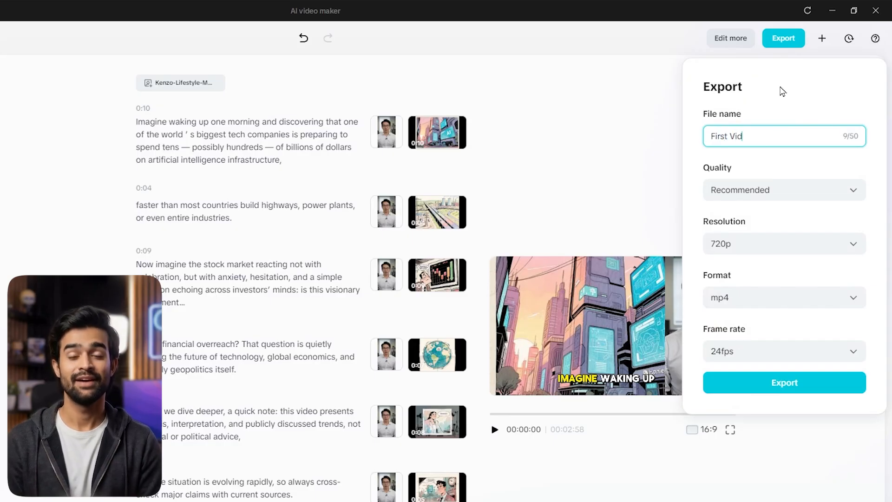
left_click(741, 242)
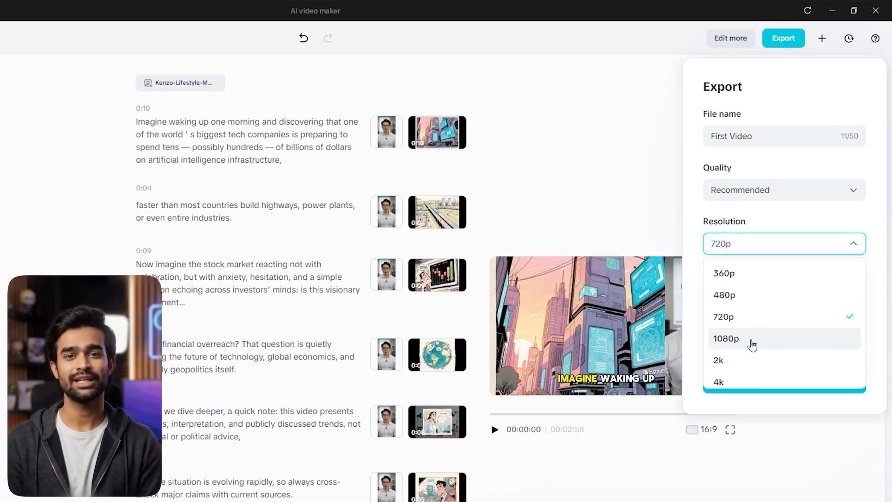
left_click(748, 342)
left_click(757, 298)
left_click(757, 325)
left_click(757, 357)
left_click(757, 379)
left_click(782, 383)
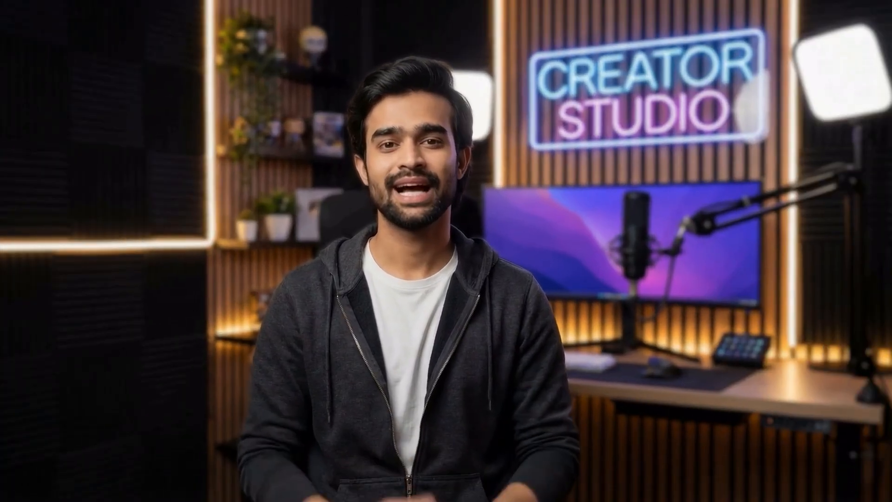